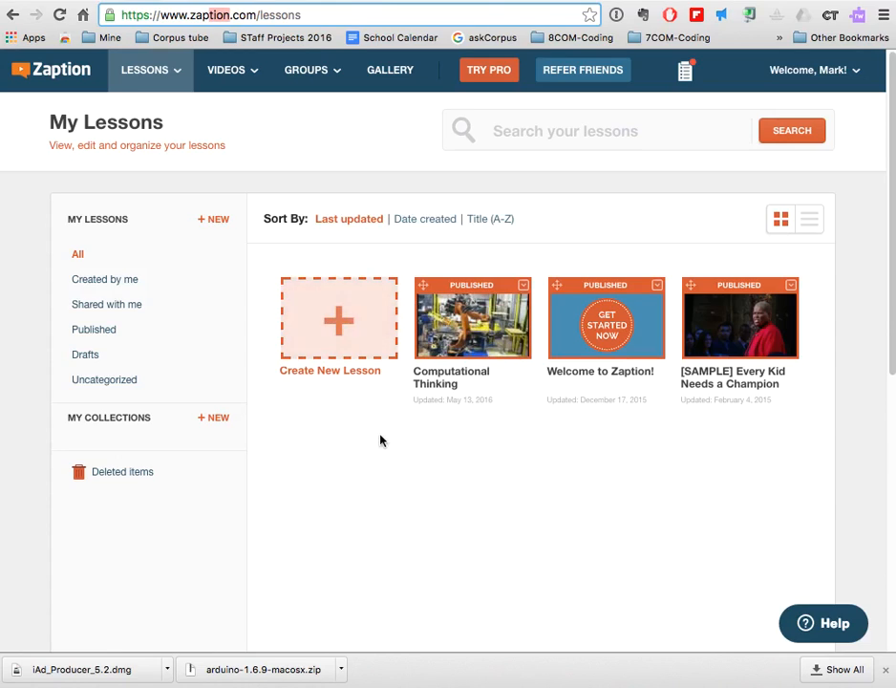
Create a new lesson and add the YouTube video "Kuka robot boxing jars and stacking boxes on pallets", found by searching for "kuka robot"
left_click(336, 330)
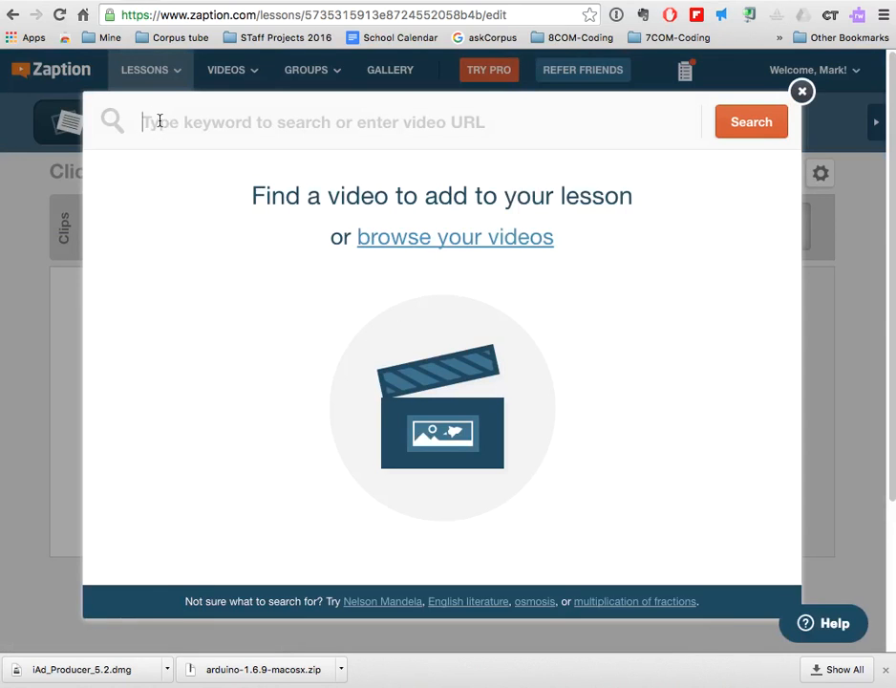
type("kuka robot")
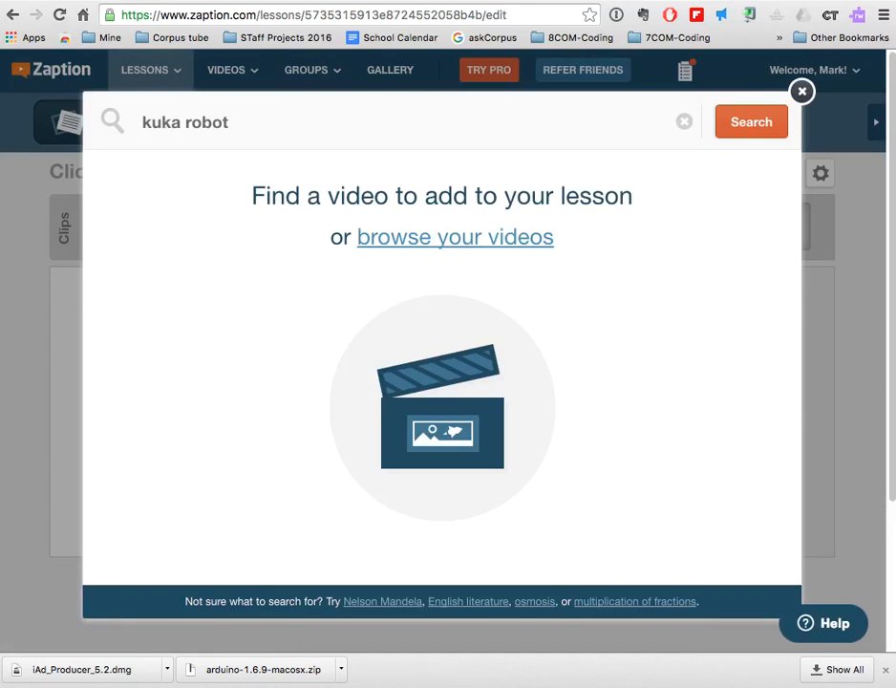
key("Return")
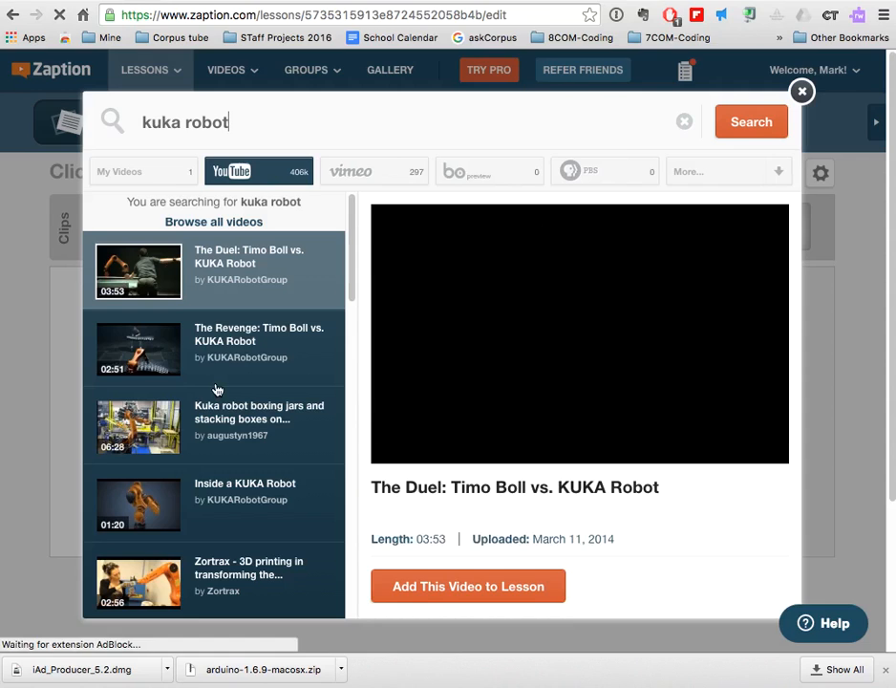
left_click(128, 434)
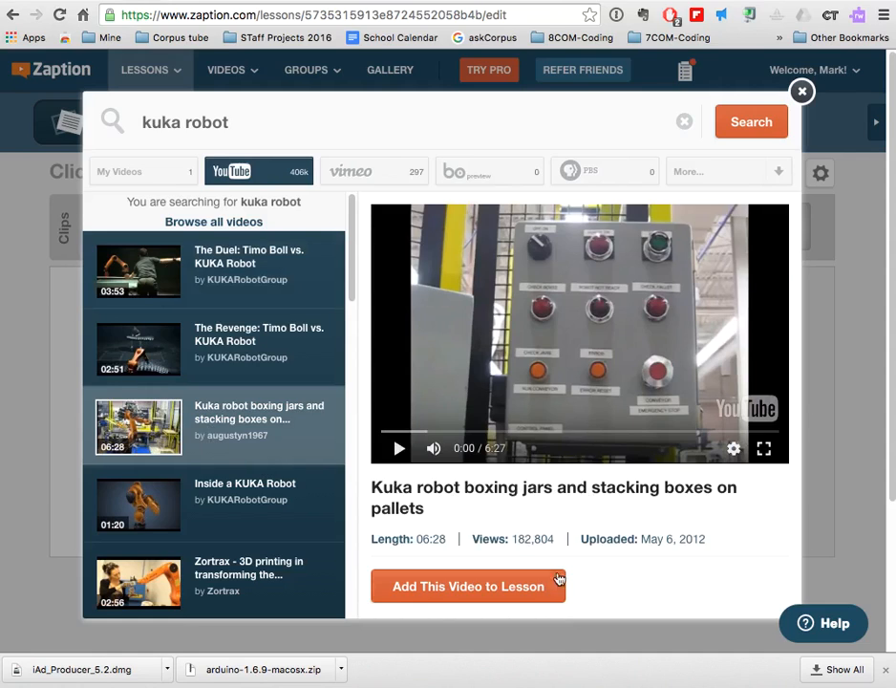
left_click(460, 592)
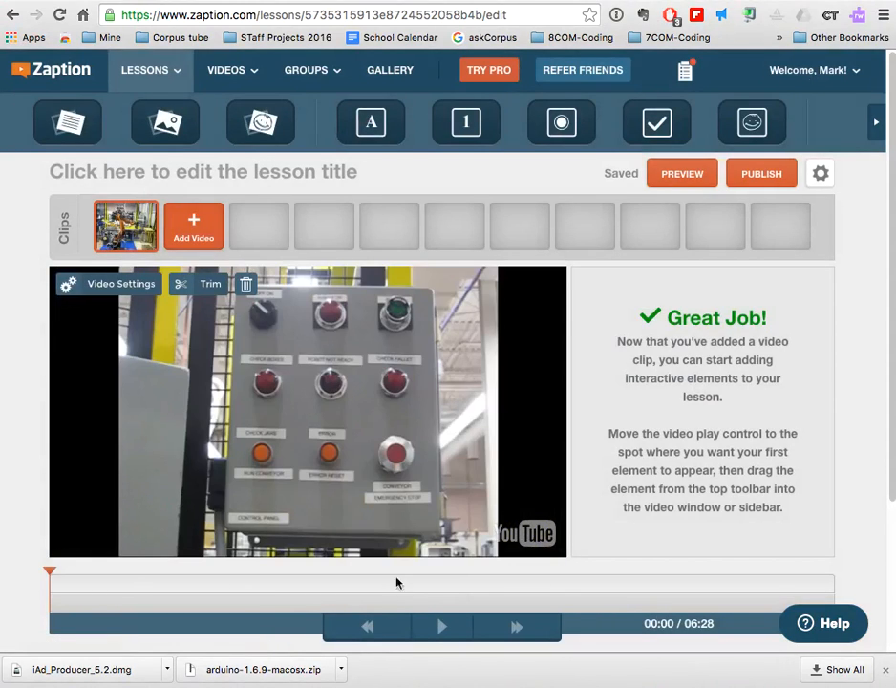
Trim the video clip to start at 00:24 and end at about 03:07, and save the trim
left_click(206, 288)
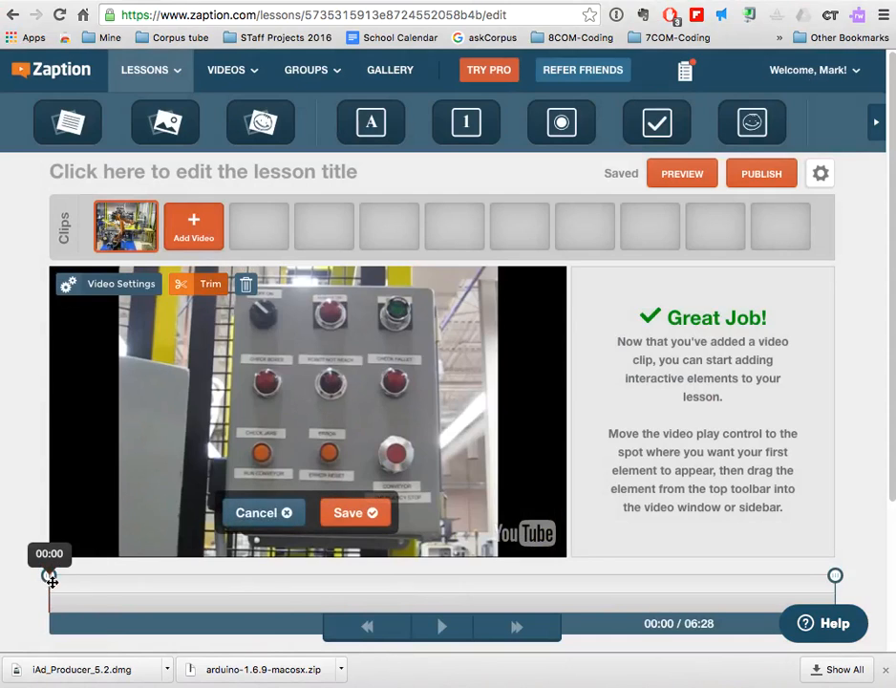
left_click_drag(52, 576, 100, 579)
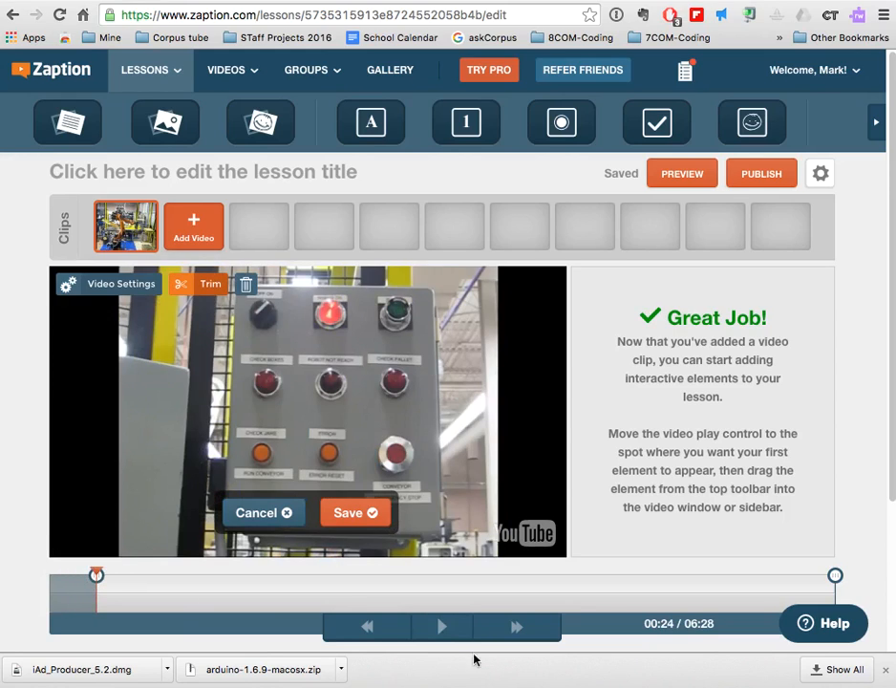
left_click_drag(836, 579, 421, 570)
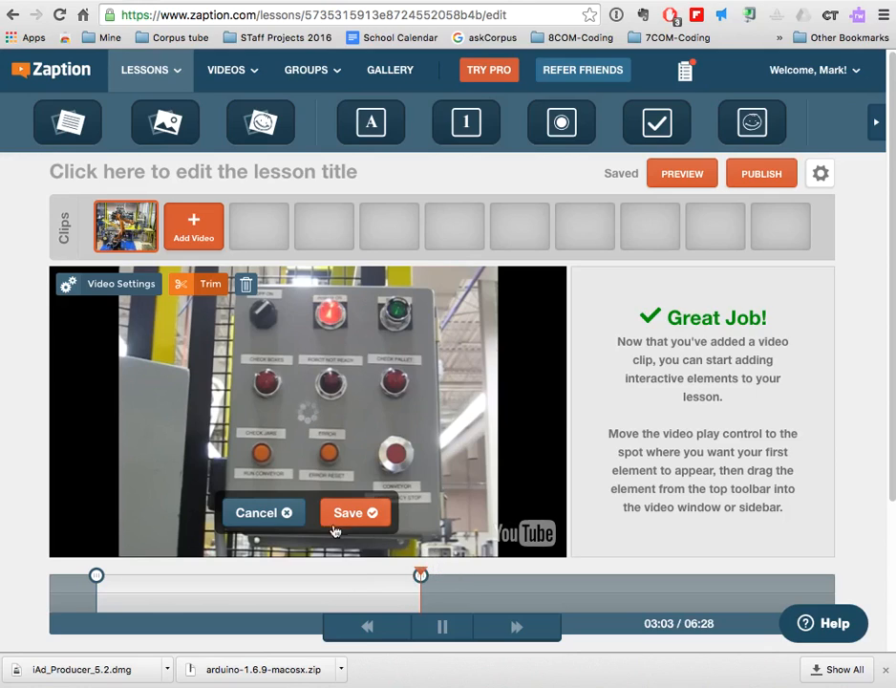
left_click_drag(423, 578, 432, 577)
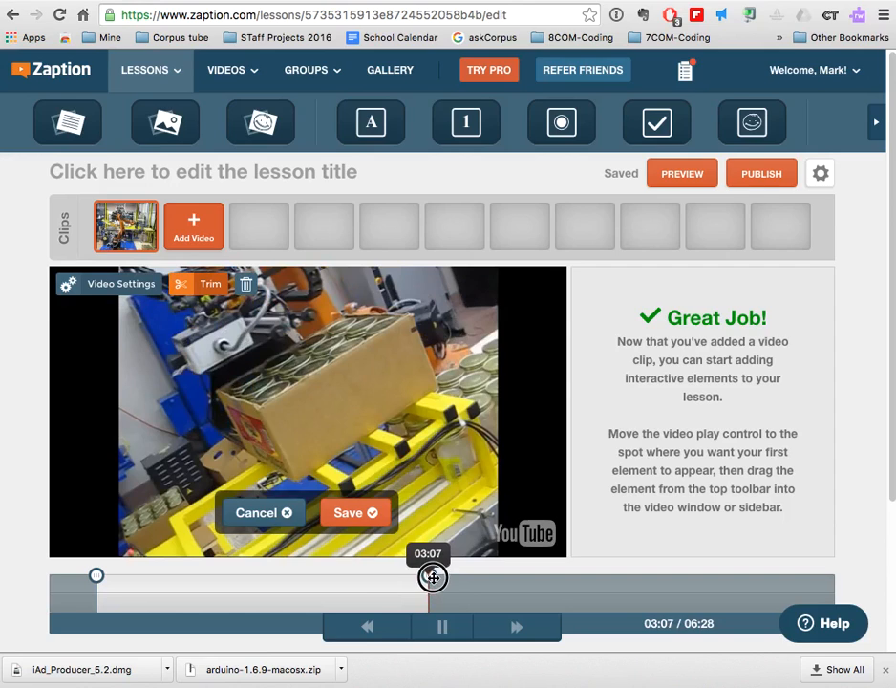
left_click(359, 514)
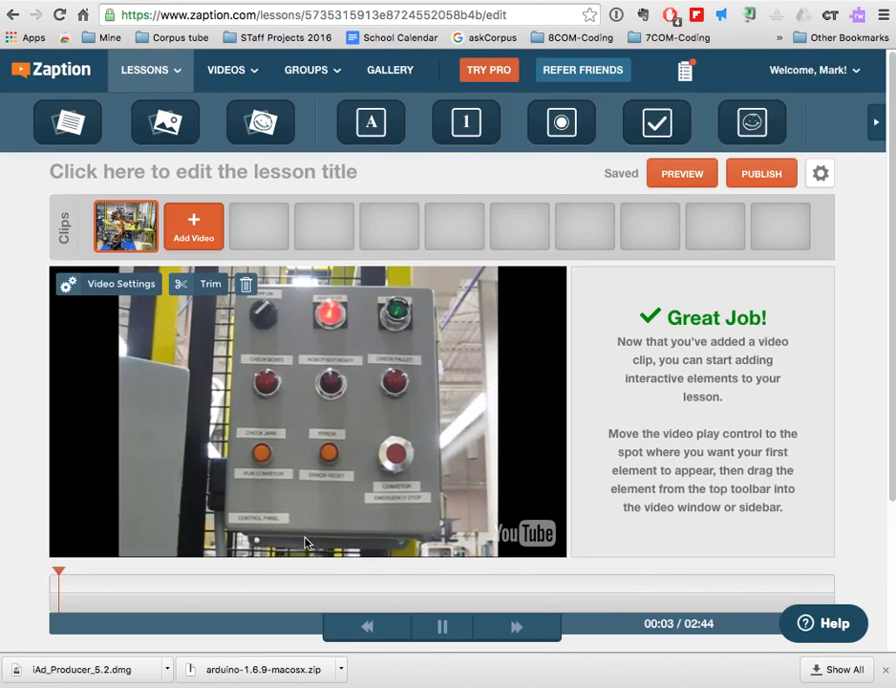
Pause the trimmed clip and place a multiple-choice question over the video at 00:30
left_click(446, 633)
left_click_drag(69, 574, 196, 574)
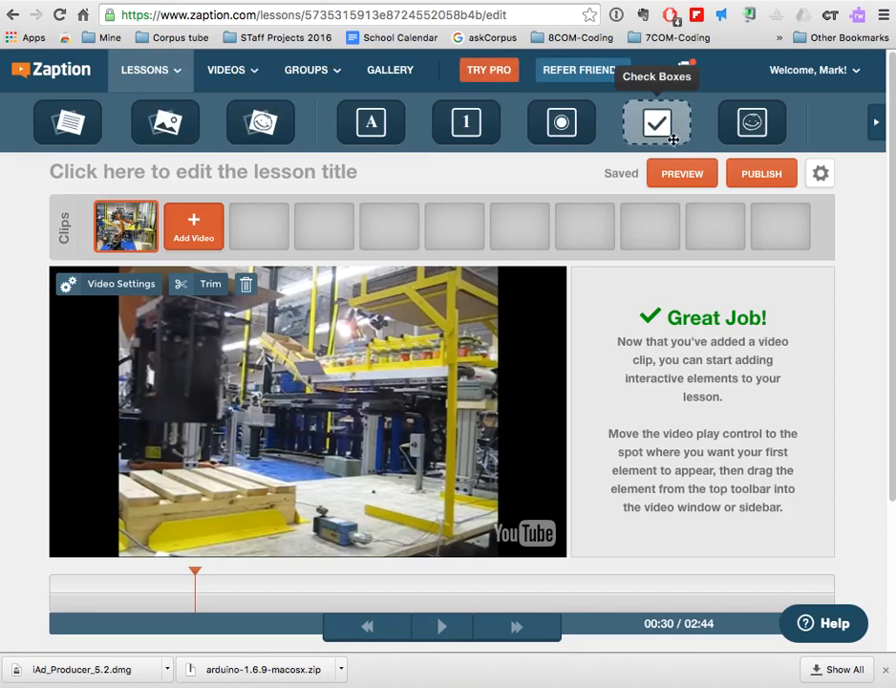
left_click_drag(551, 125, 305, 412)
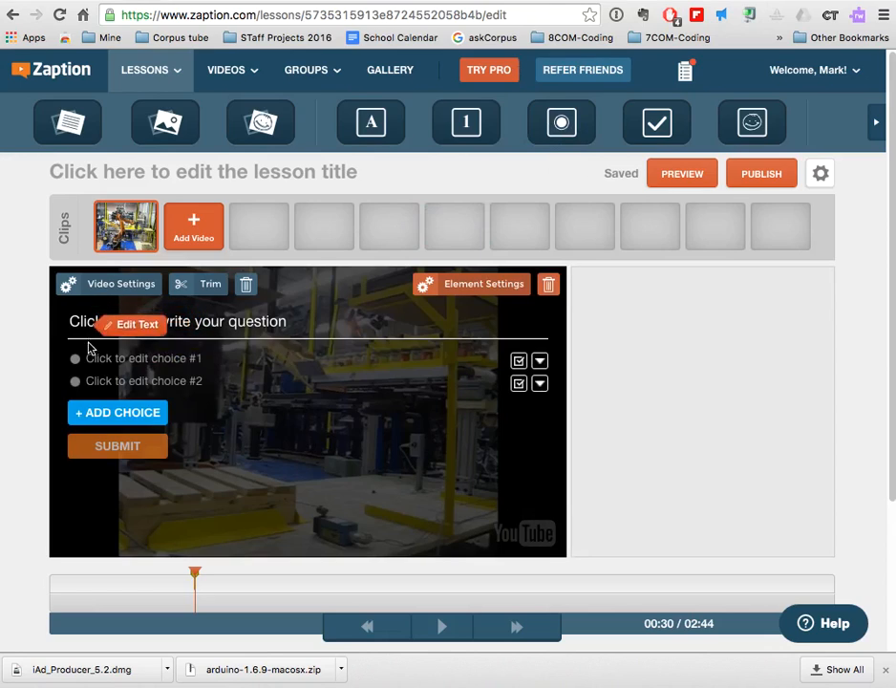
Write the question text "What technology did the robot use to grab the cardboard?"
left_click(84, 322)
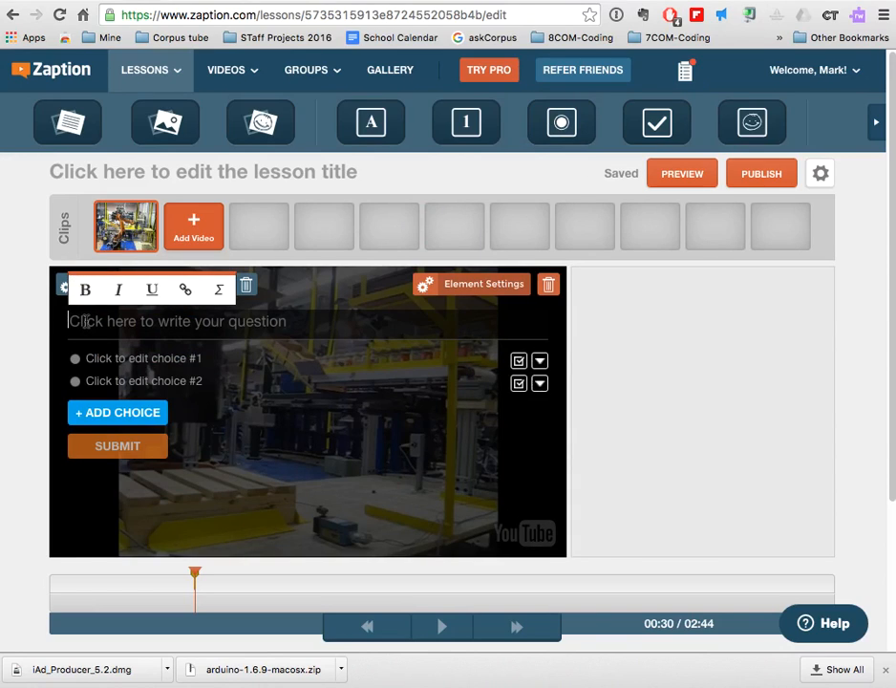
type("What ")
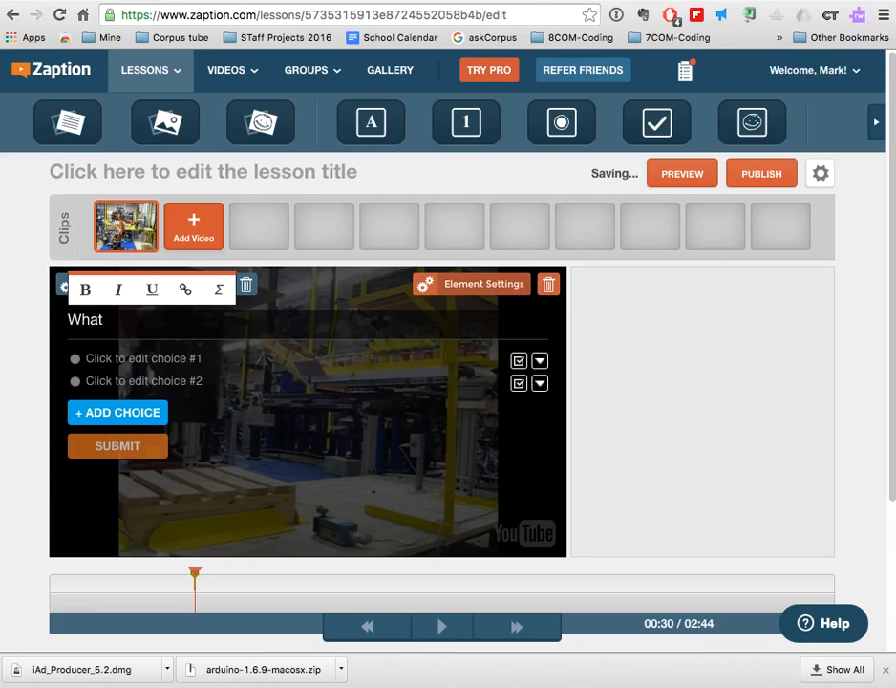
type("technology did the robot use to gra")
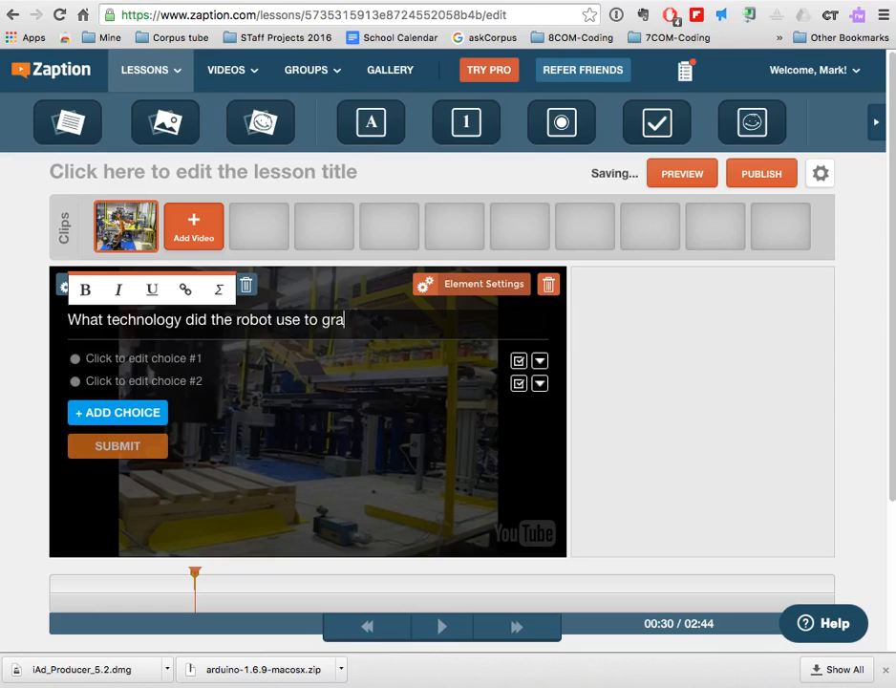
type("b the card")
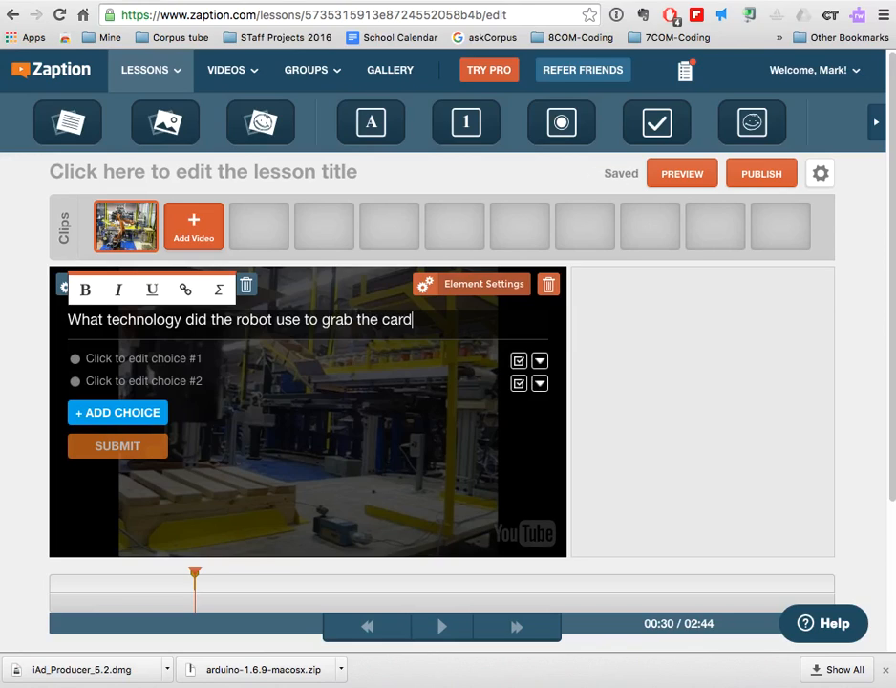
type("board?")
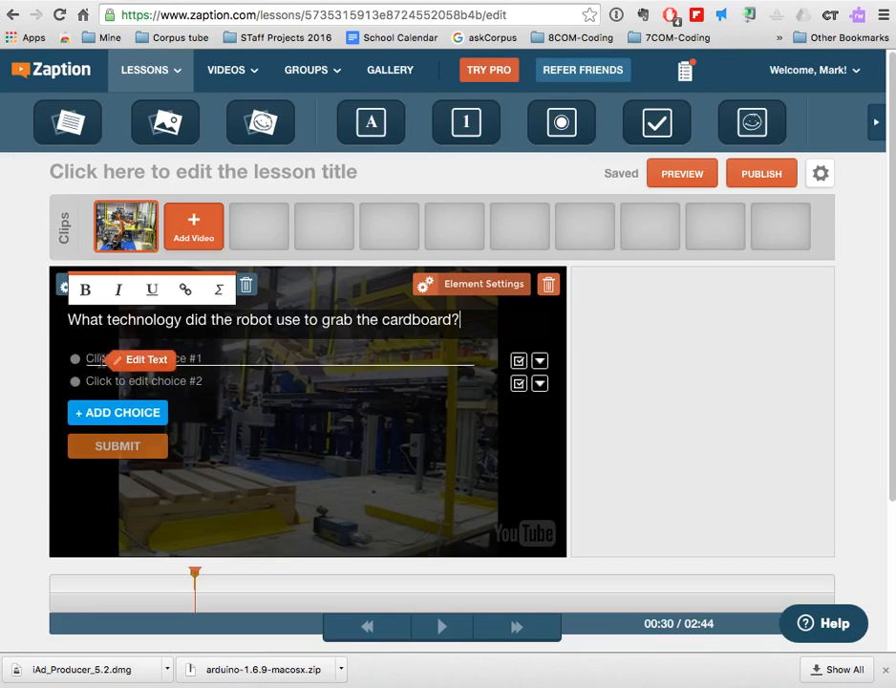
Enter the answer choices Magnetism, Glue, Suction and Friction, and mark Suction as the correct answer
left_click(117, 355)
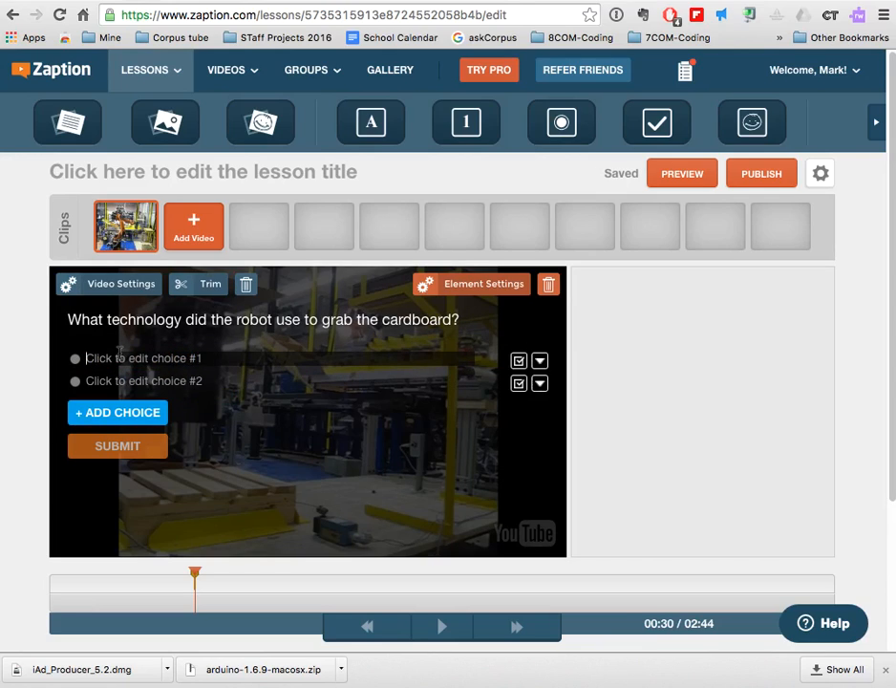
type("Magnetism")
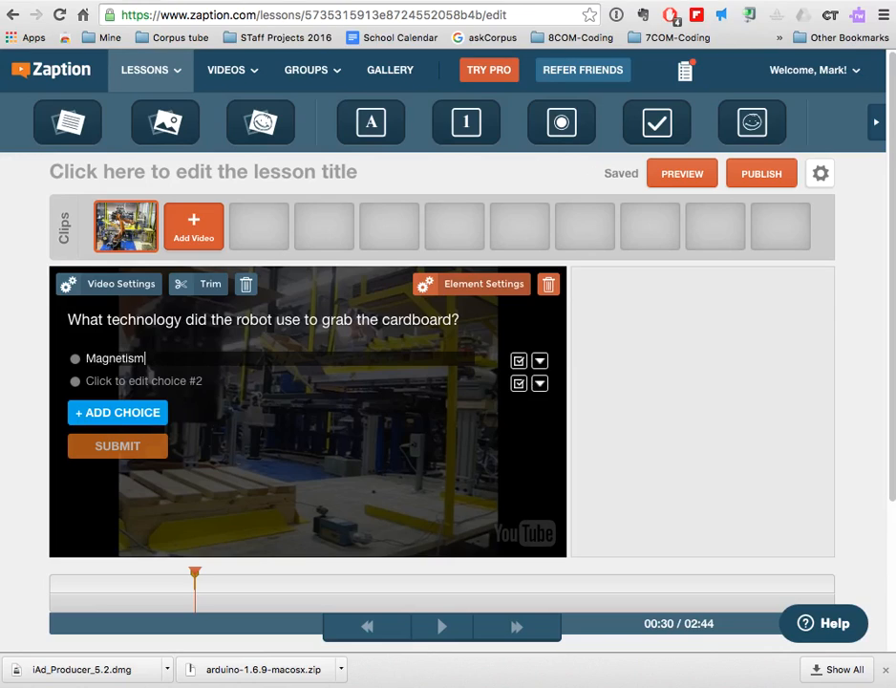
left_click(124, 379)
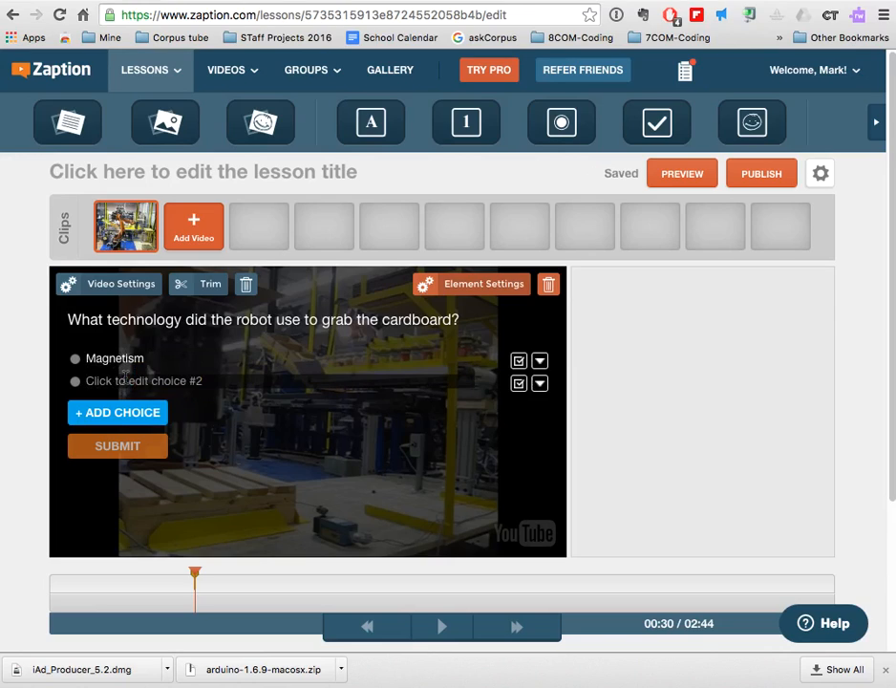
type("Glue")
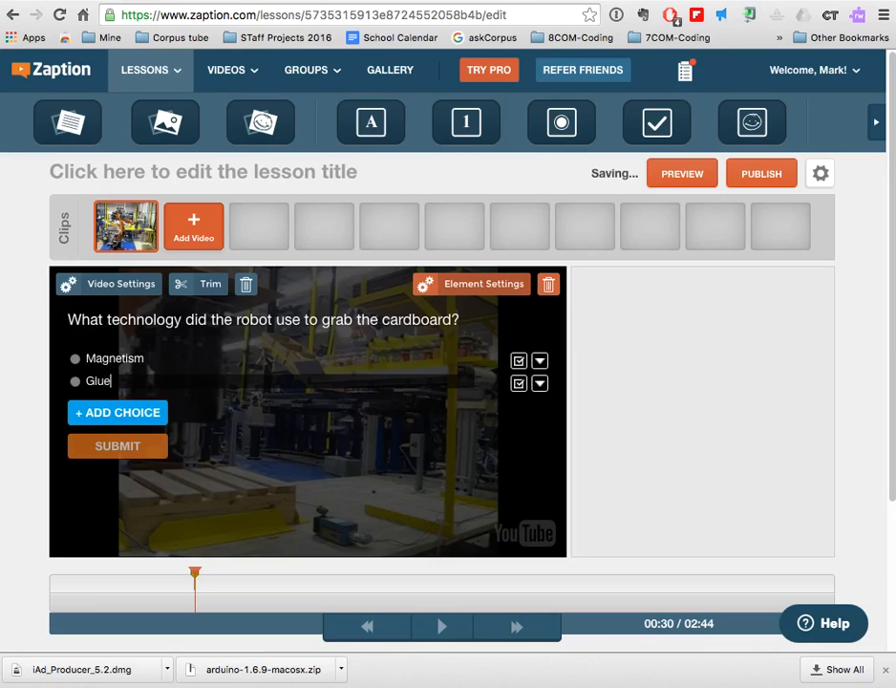
left_click(119, 417)
type("Suction")
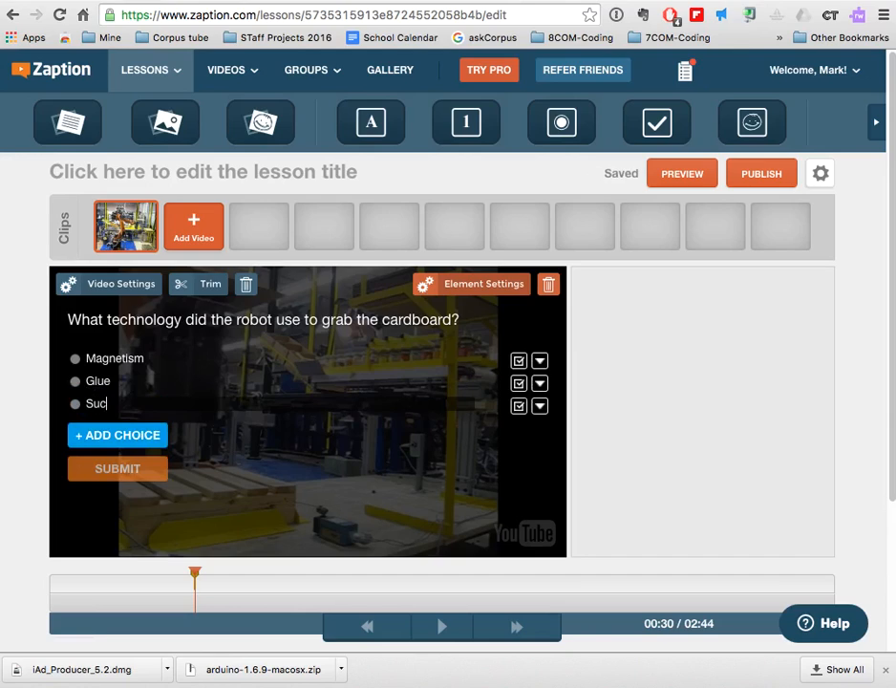
left_click(112, 437)
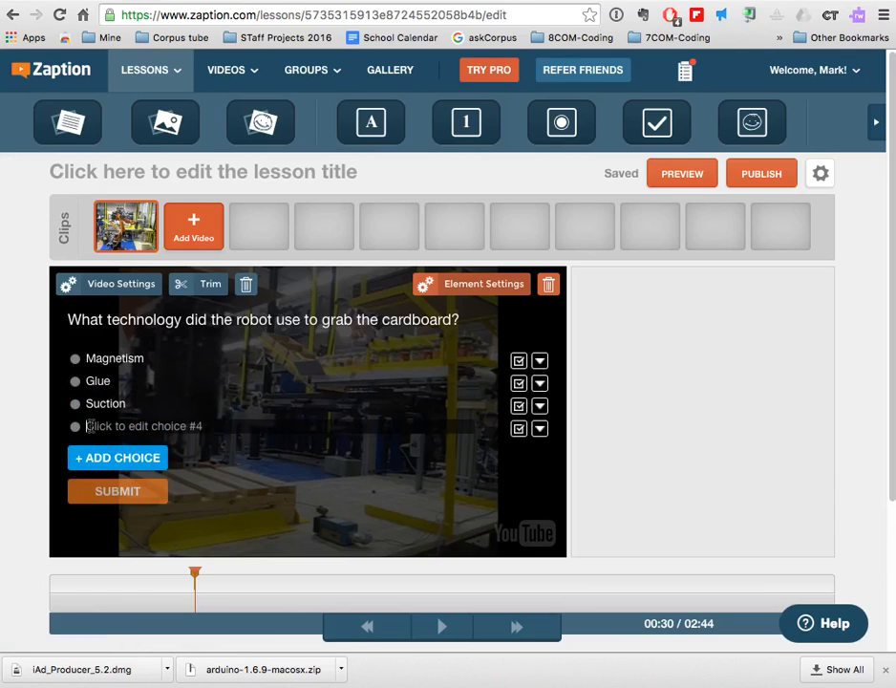
type("Friction")
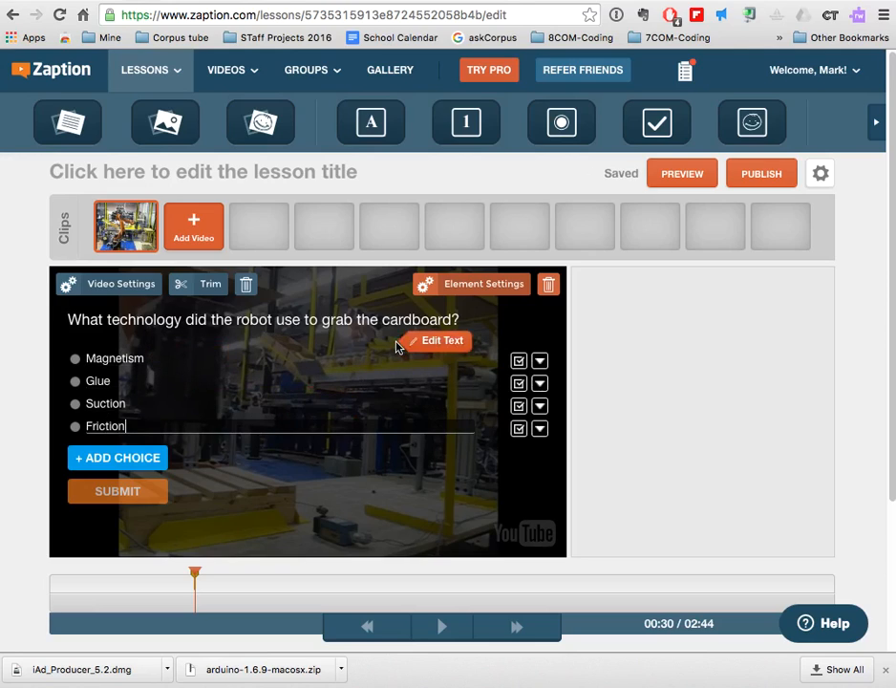
left_click(519, 408)
left_click(440, 475)
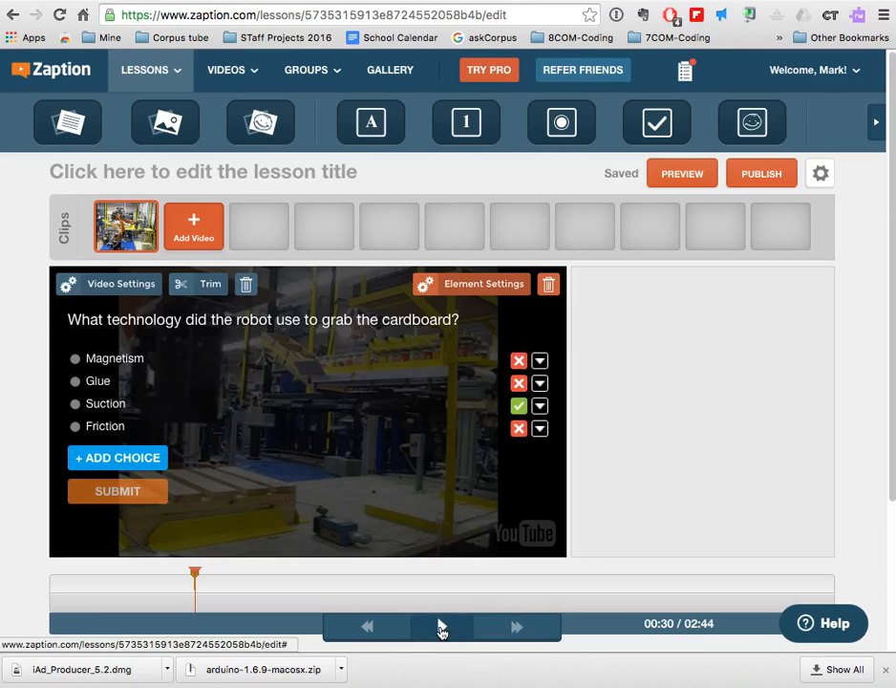
Play the clip briefly past the question and move the playhead to 00:46
left_click(441, 626)
left_click(440, 626)
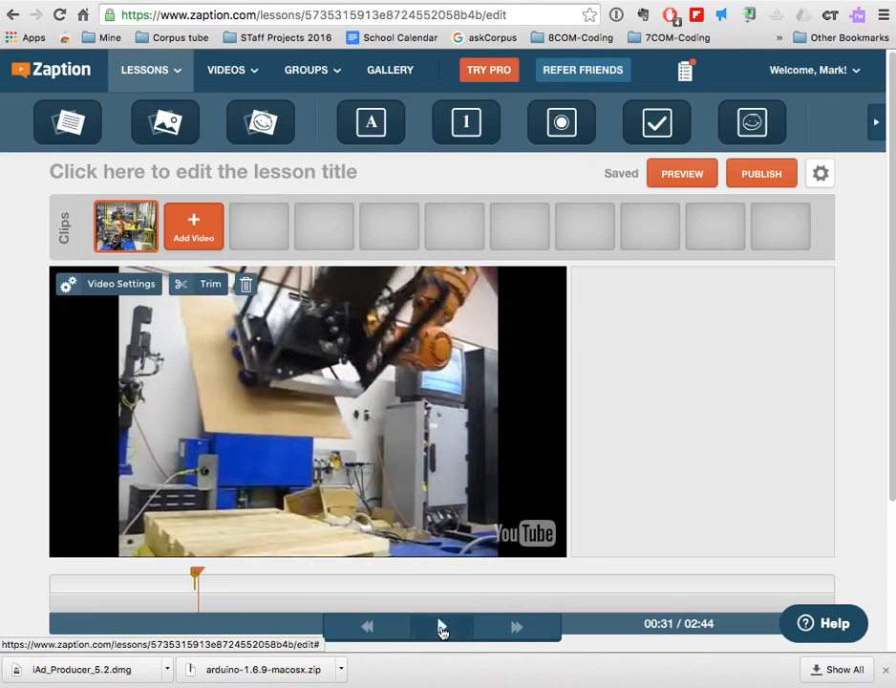
left_click_drag(197, 576, 268, 569)
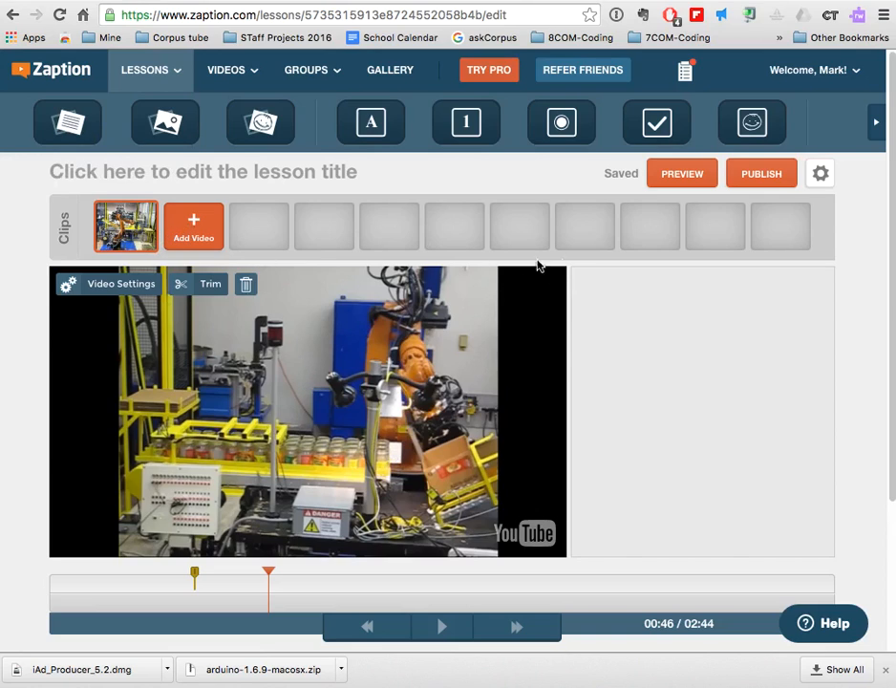
Preview the lesson, skip to the cardboard question and submit Glue as the answer
left_click(682, 175)
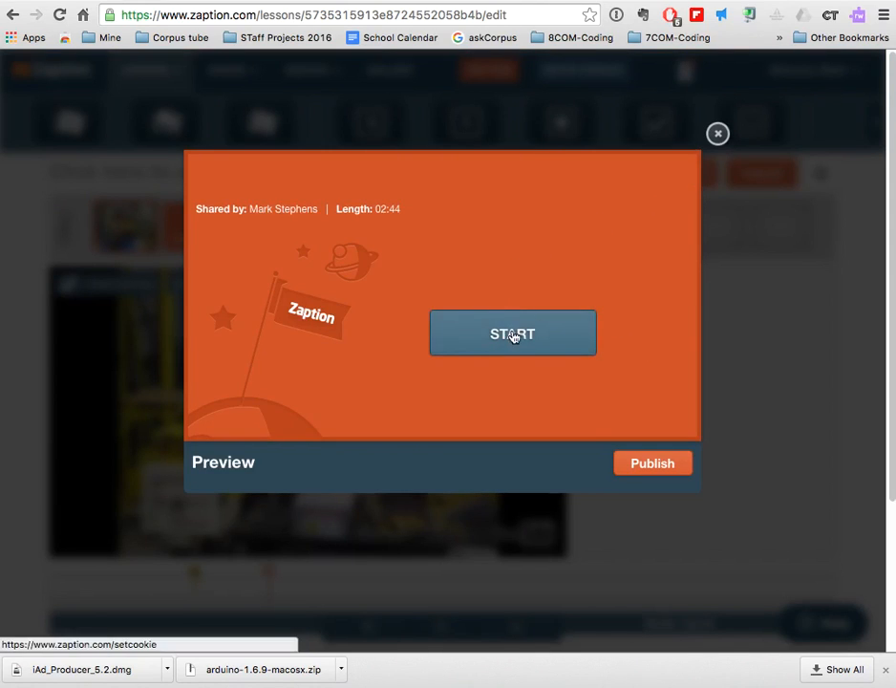
left_click(458, 16)
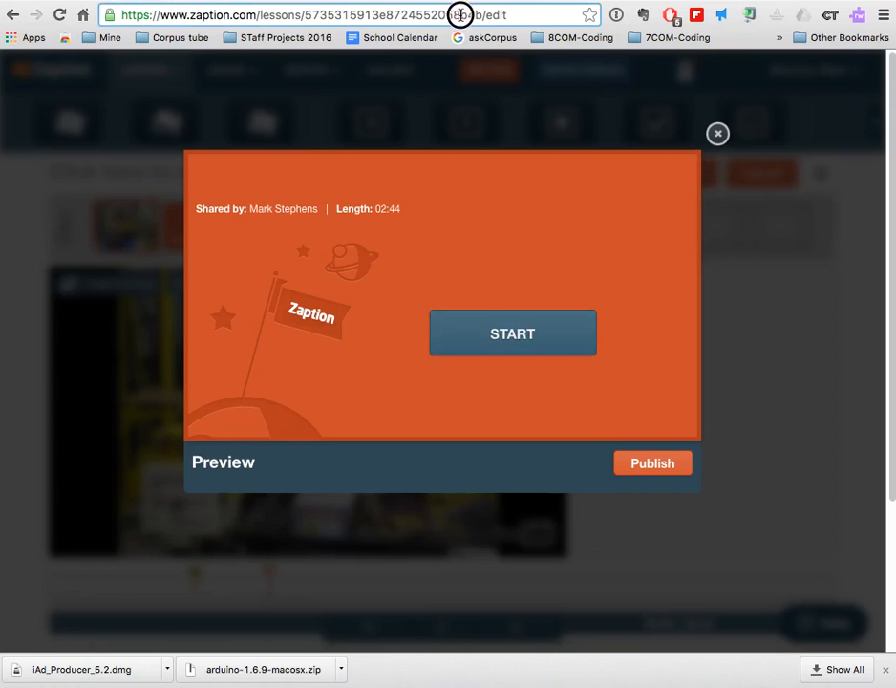
left_click(499, 341)
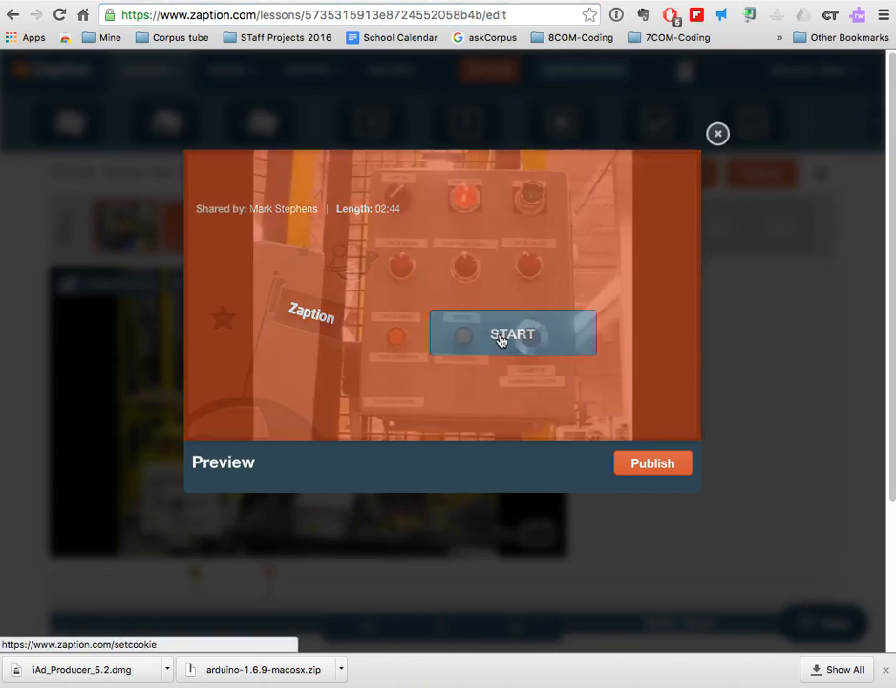
left_click(434, 504)
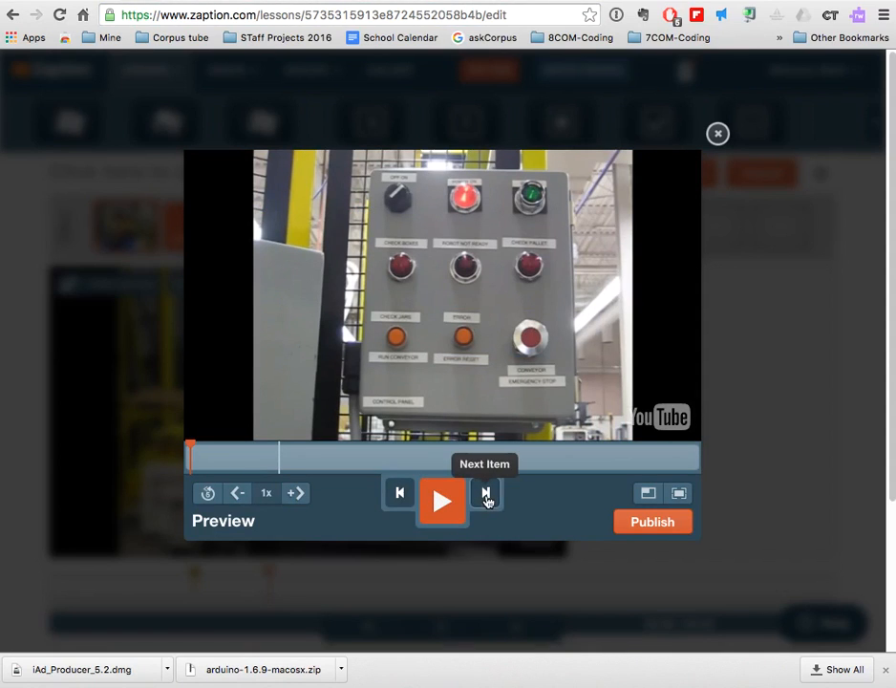
left_click(486, 495)
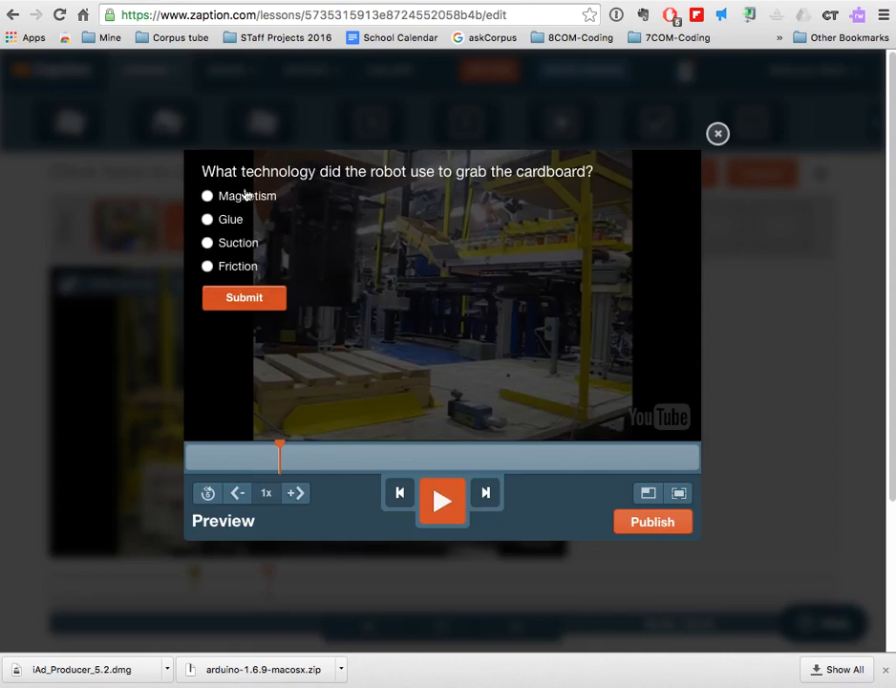
left_click(208, 220)
left_click(246, 299)
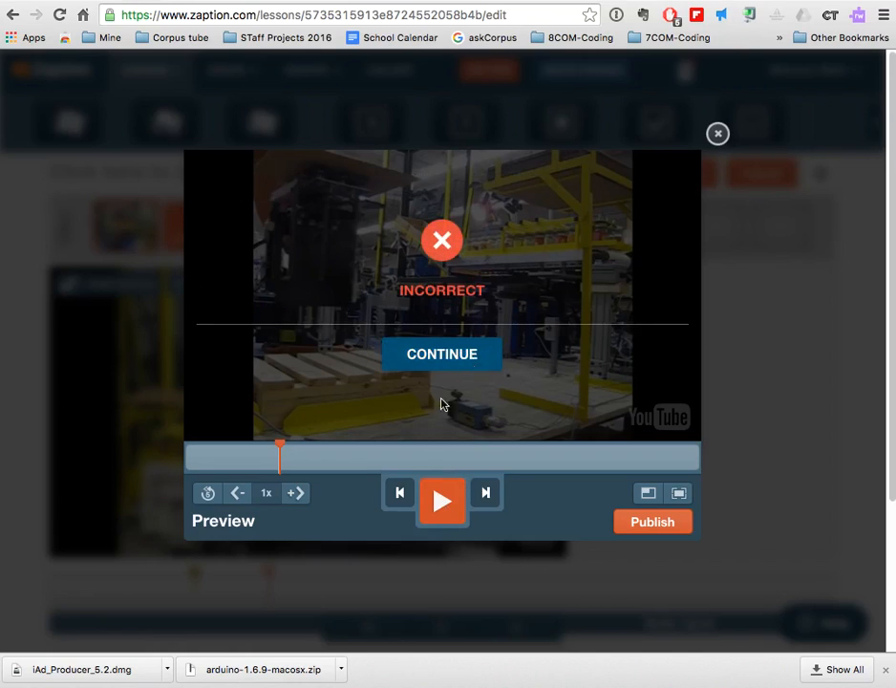
Return to the cardboard question in the preview and submit Suction as the answer
left_click(400, 494)
left_click(484, 494)
left_click(209, 244)
left_click(263, 302)
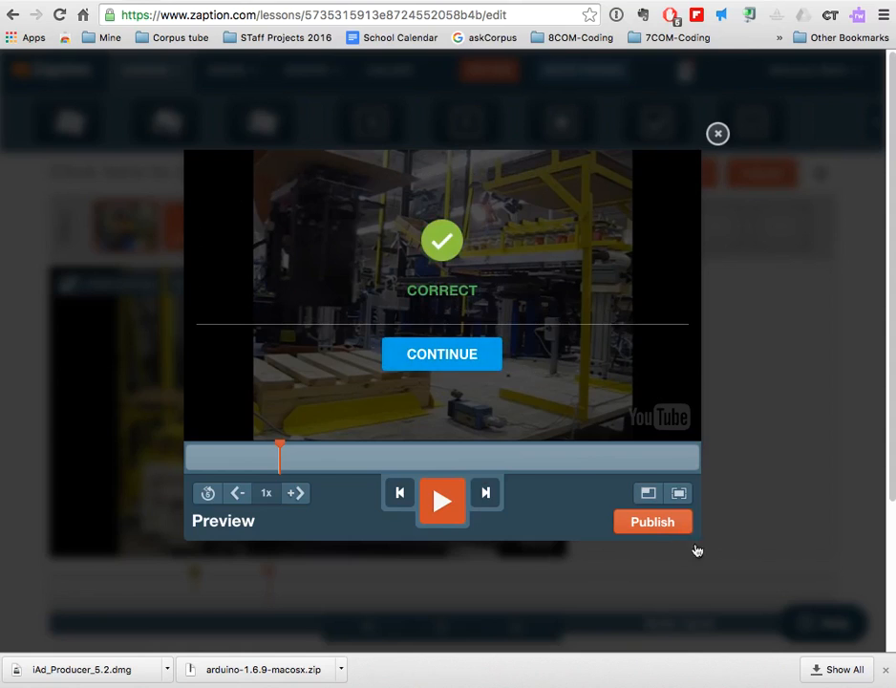
Publish the lesson with the title "Robot" and select the published lesson's full web address
left_click(664, 526)
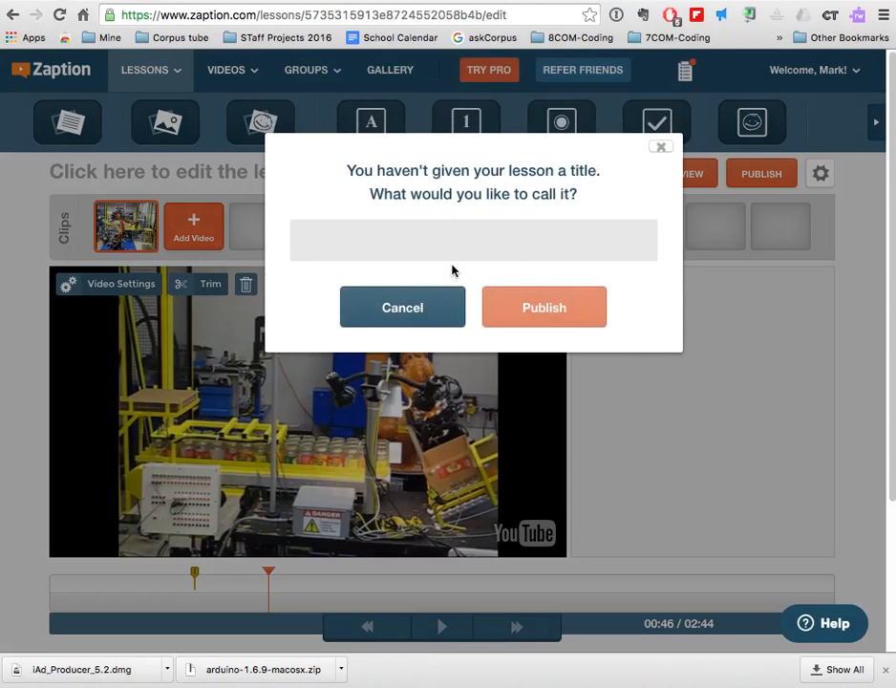
type("Robot")
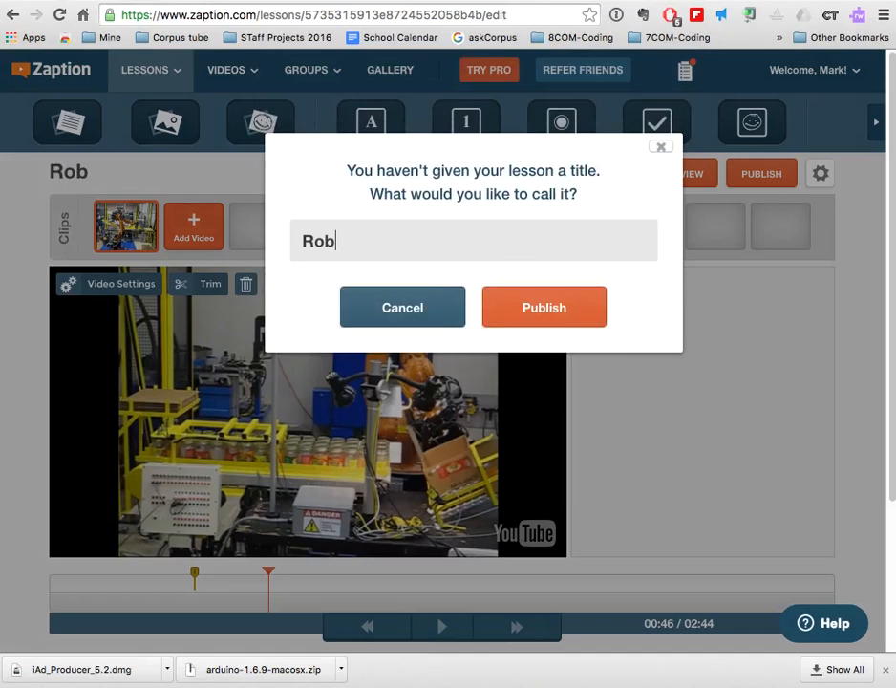
left_click(539, 318)
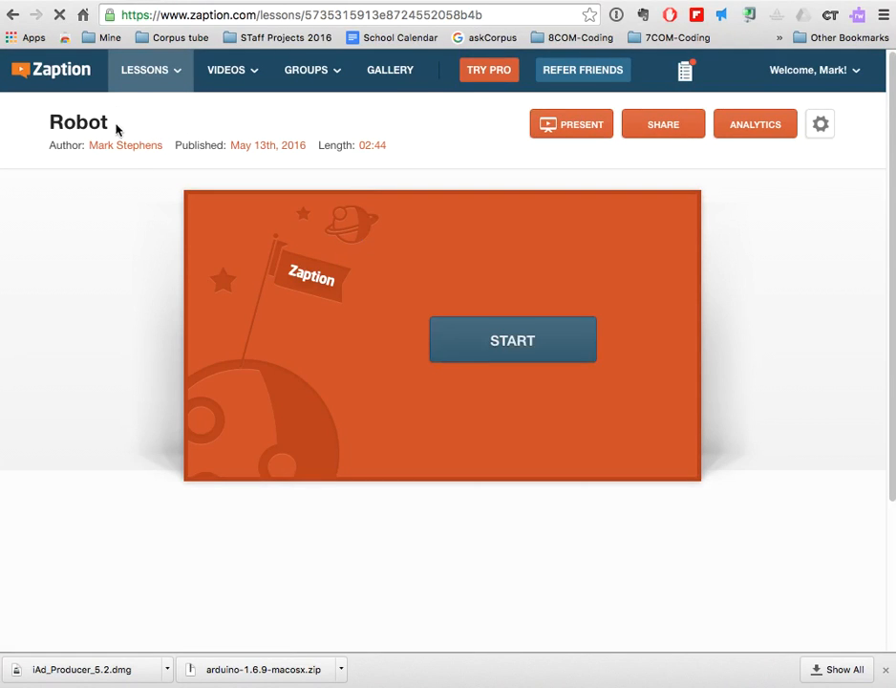
left_click_drag(481, 15, 114, 16)
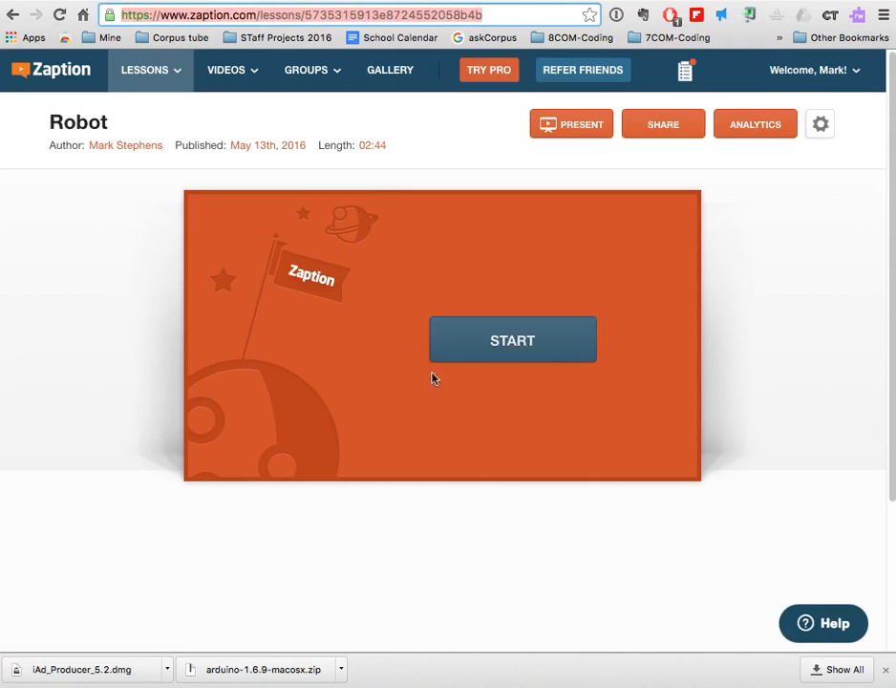